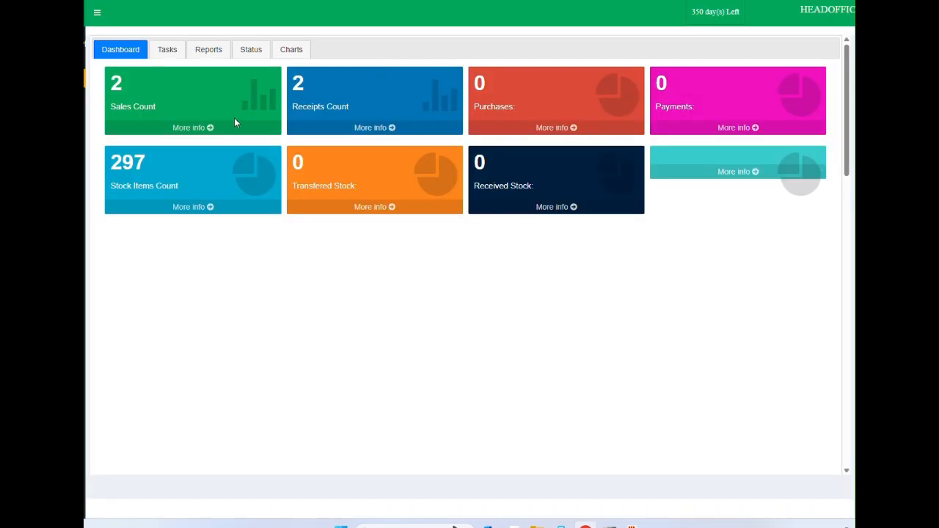
Step: Start a new sales invoice from Sales Invoicing in the Tasks tab's Customers panel
click(168, 53)
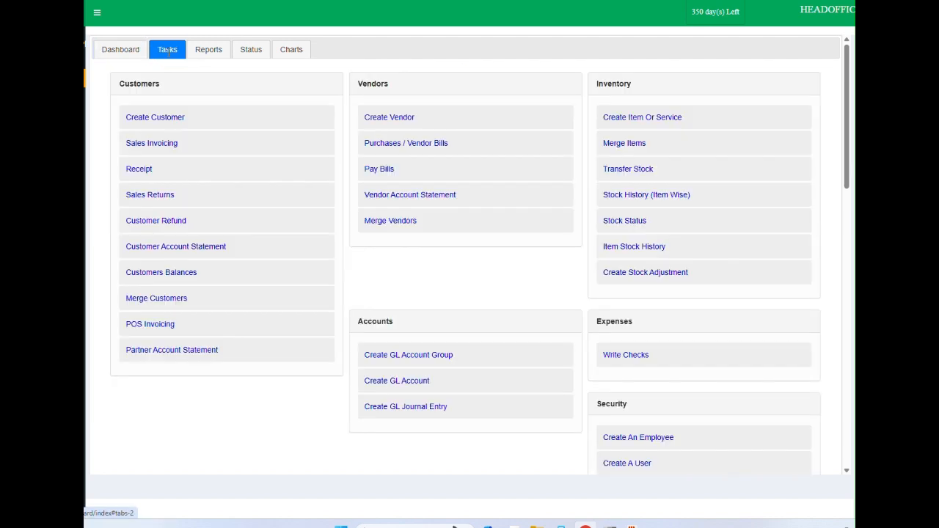
click(152, 144)
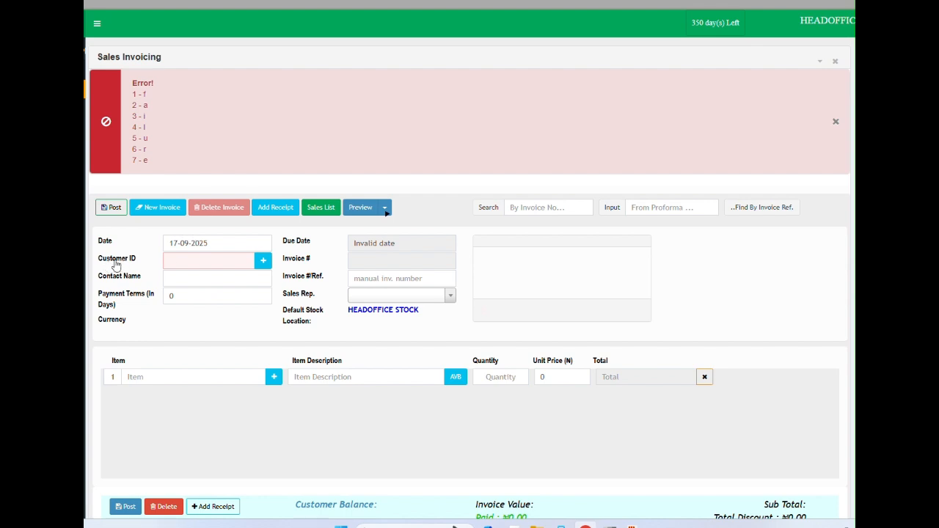
Step: Search 'ad', pick the matching customer, then delete it to clear the error notice
click(167, 261)
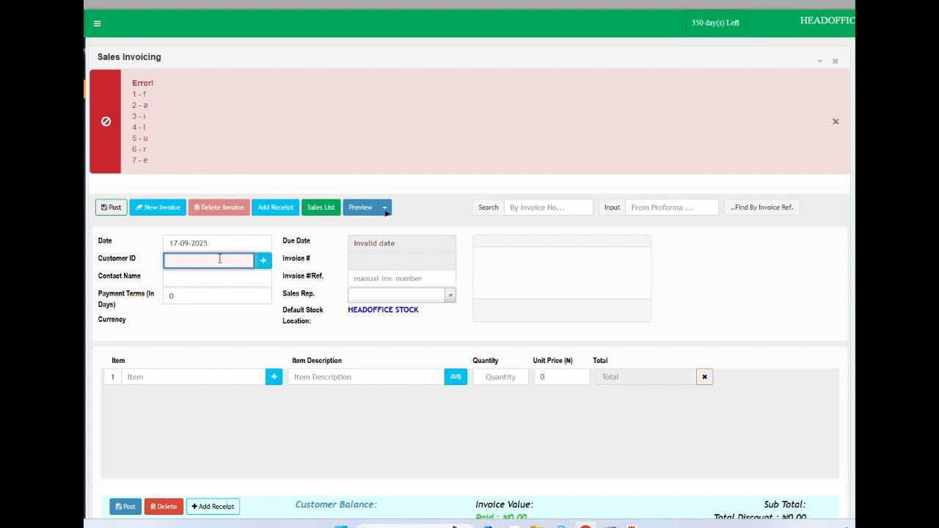
text(cas)
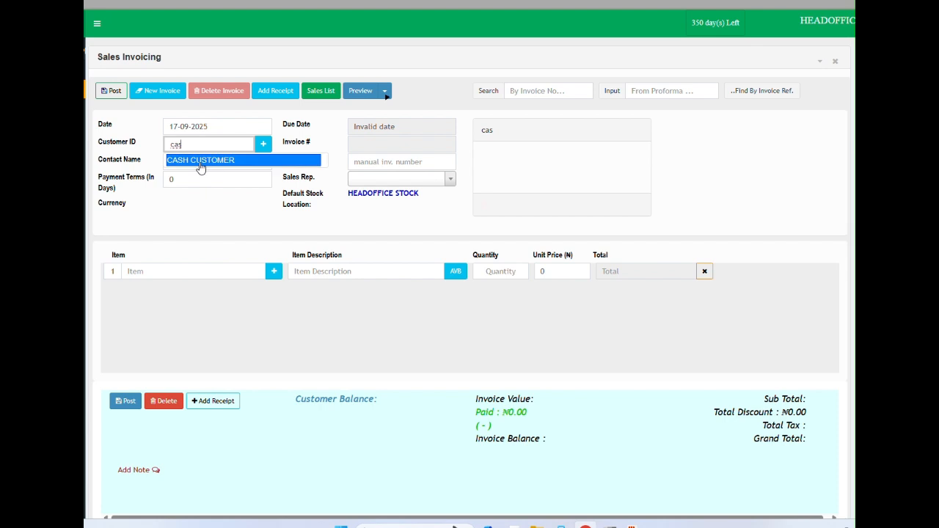
key(BackSpace)
key(BackSpace)
key(BackSpace)
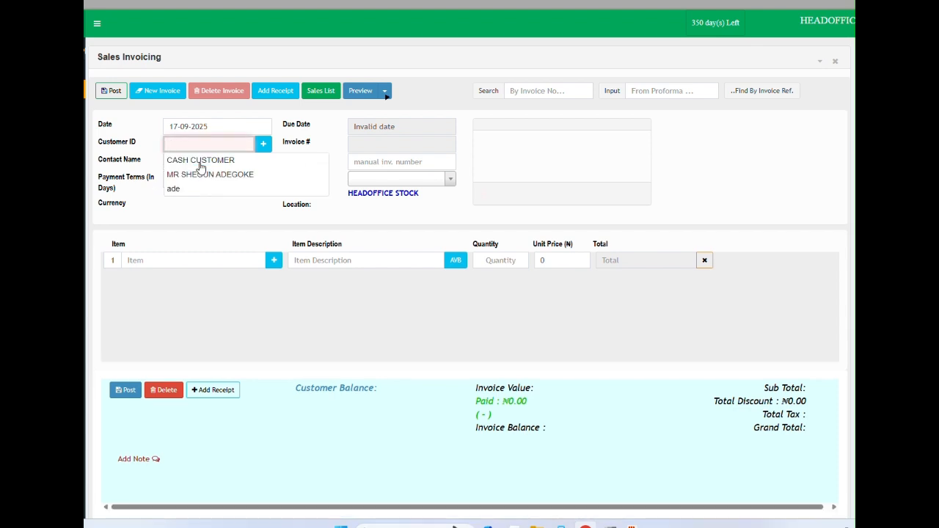
text(ad)
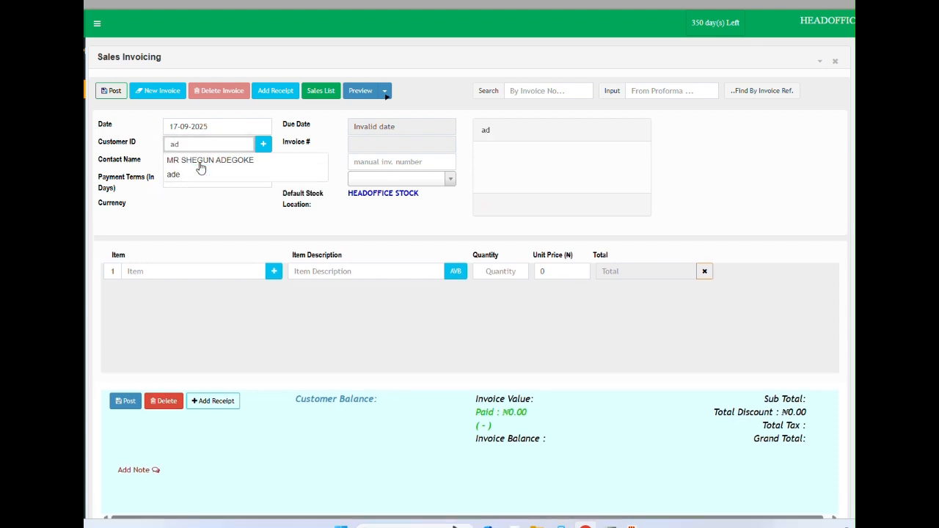
click(241, 162)
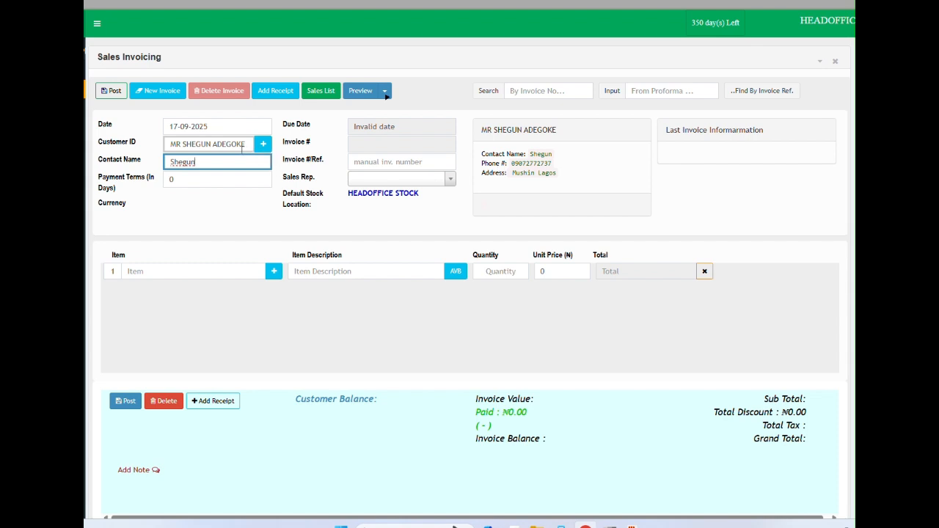
drag(248, 146, 163, 135)
key(BackSpace)
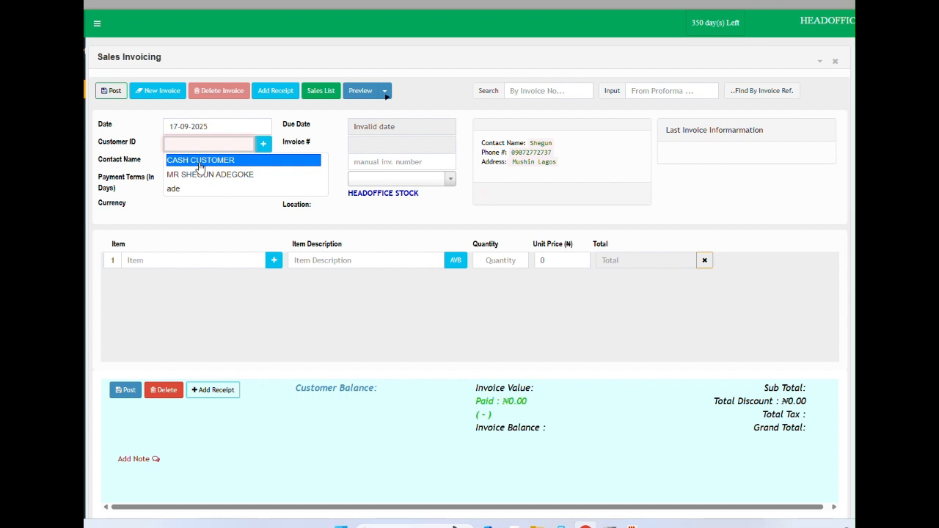
click(264, 145)
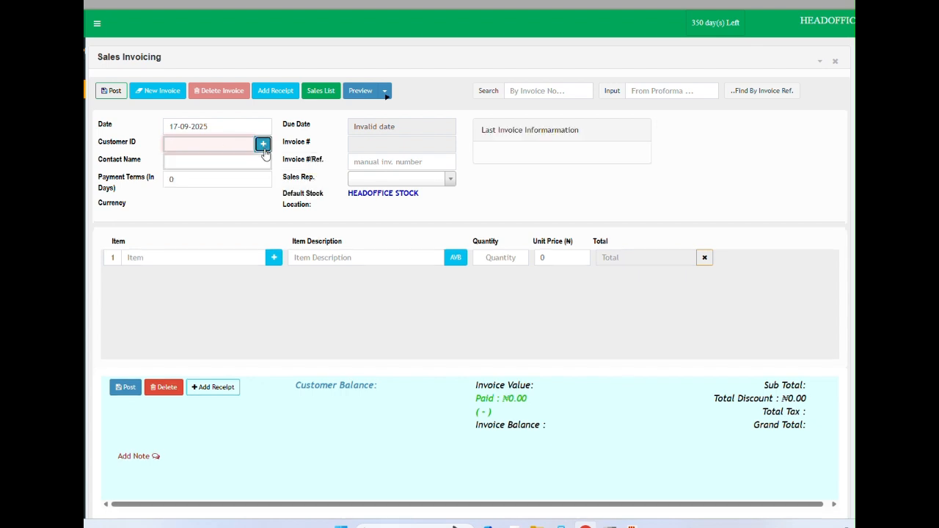
click(265, 148)
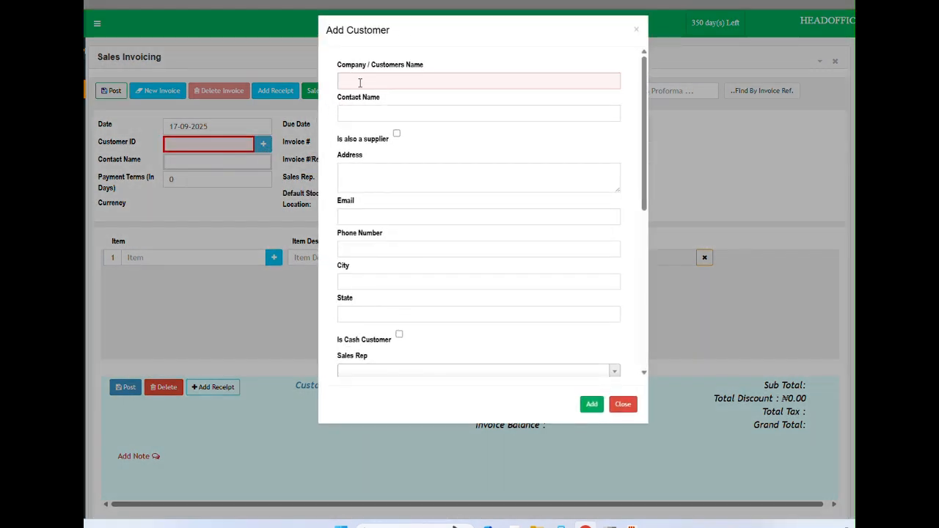
click(363, 81)
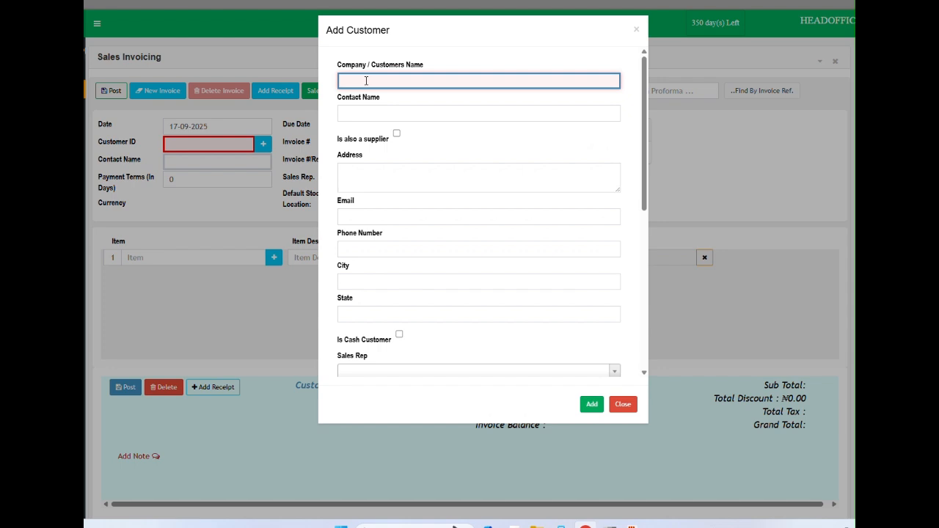
text(A)
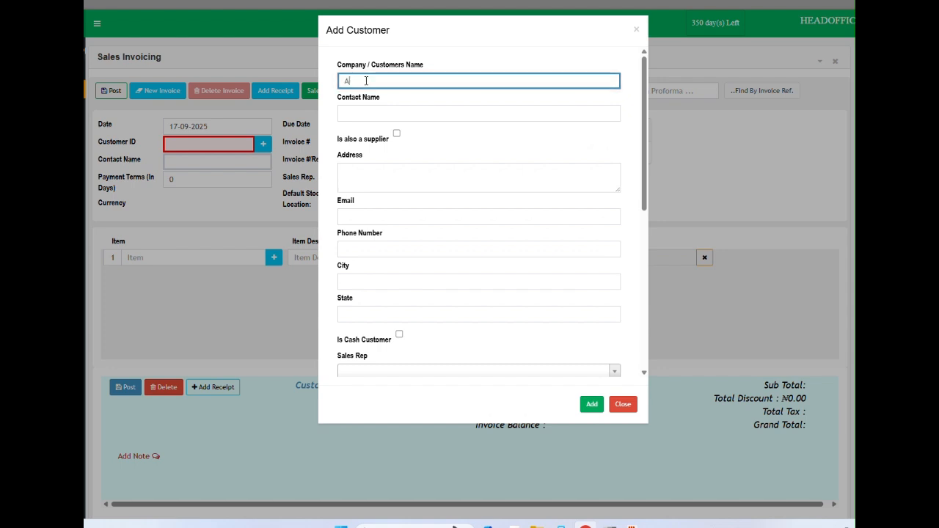
text(BC COMPANY LTD)
click(383, 128)
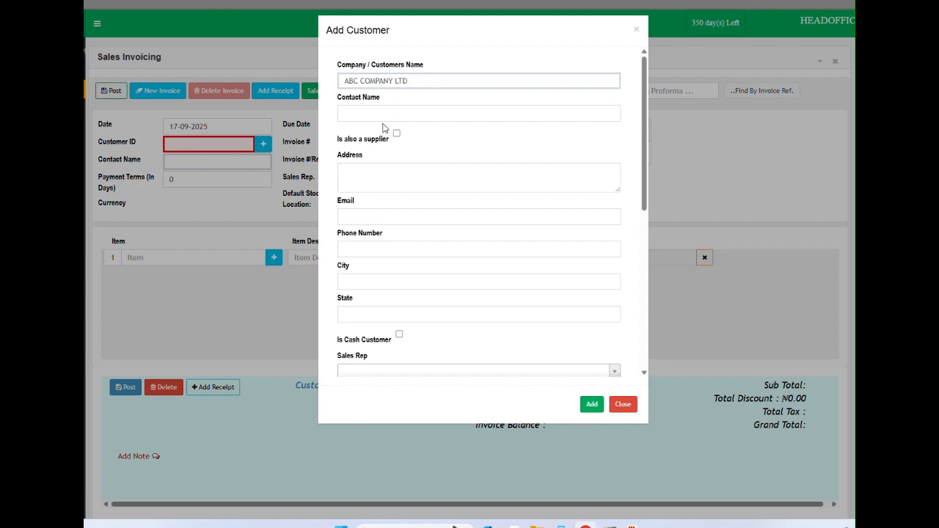
click(361, 114)
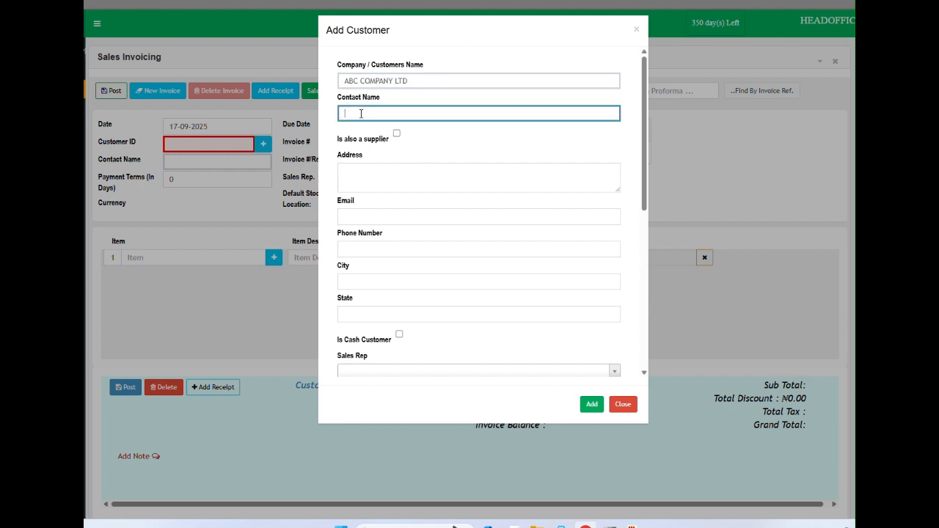
text(JOHN)
click(364, 177)
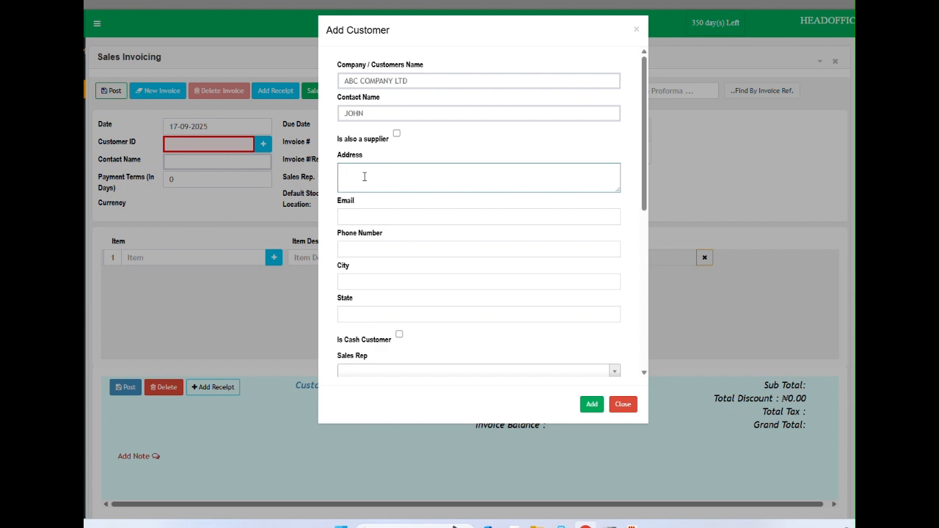
text(AJAH LAGOS)
click(376, 250)
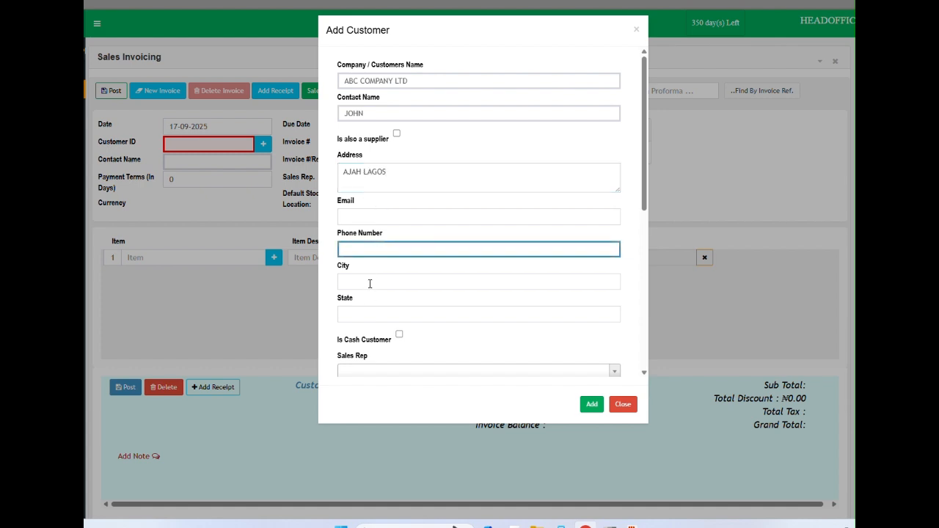
click(376, 315)
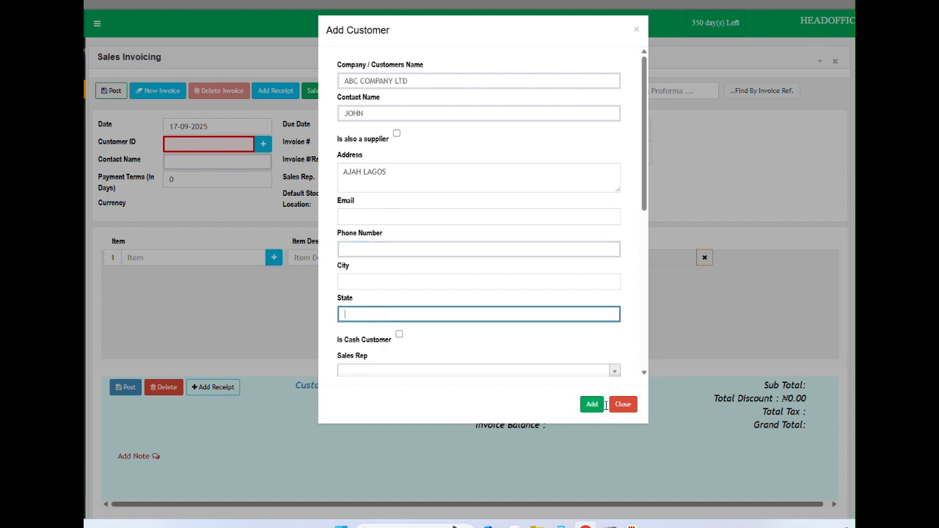
click(626, 408)
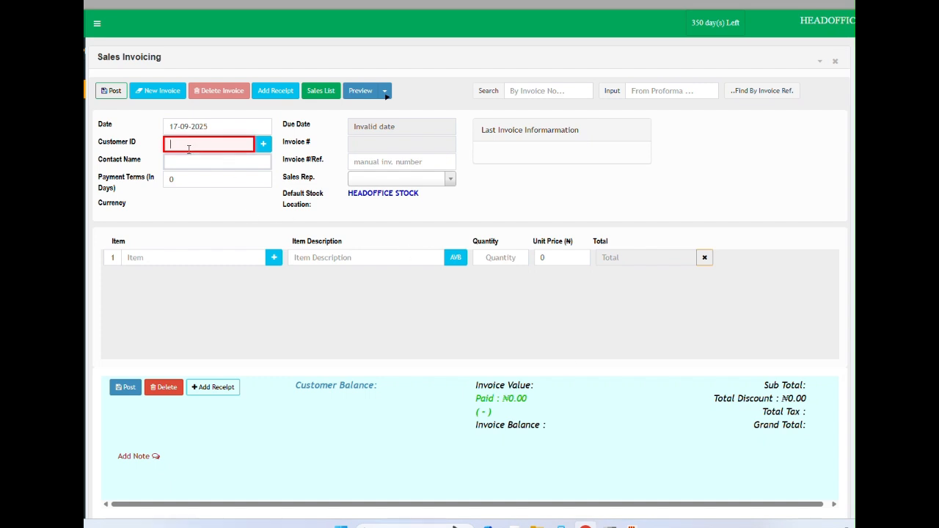
Step: Search 'AD' and assign the existing customer to the invoice
click(189, 149)
text(AD)
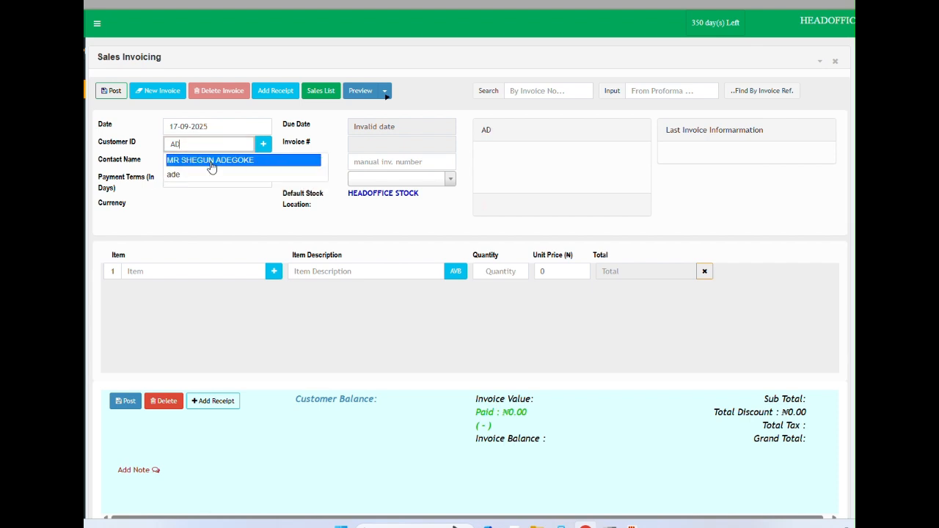
click(212, 166)
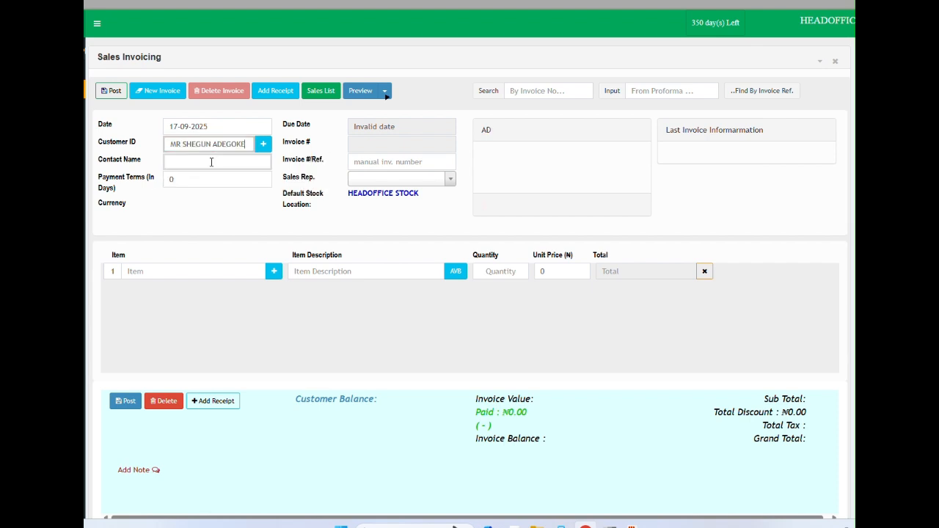
Step: Enter invoice reference 4664 and choose a sales rep
click(371, 161)
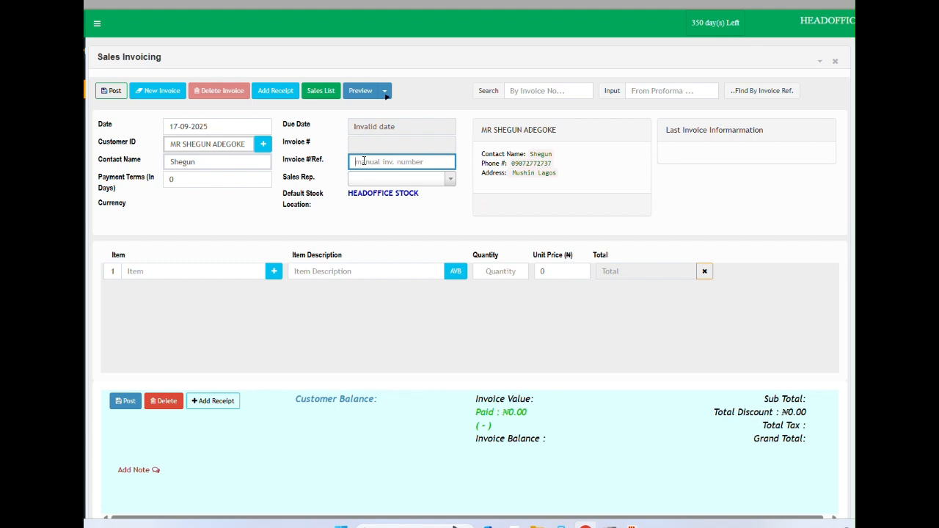
text(4664)
click(372, 182)
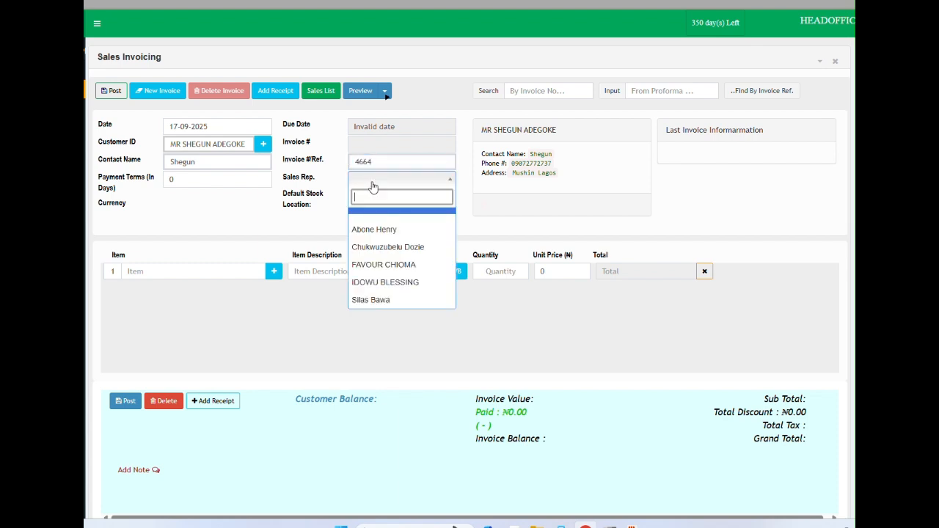
click(382, 287)
click(184, 272)
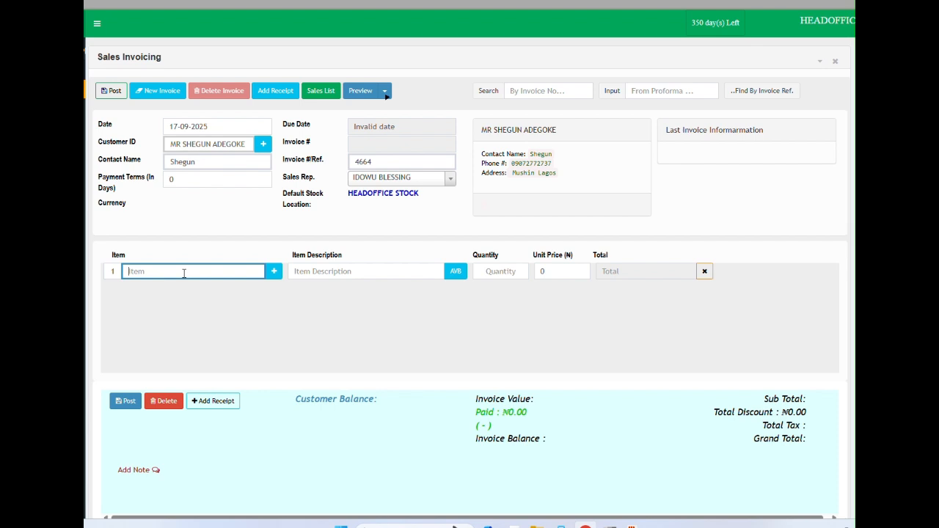
Step: Add the first line: 2 × CT-160Dplus at a unit price of 15000
text(CT)
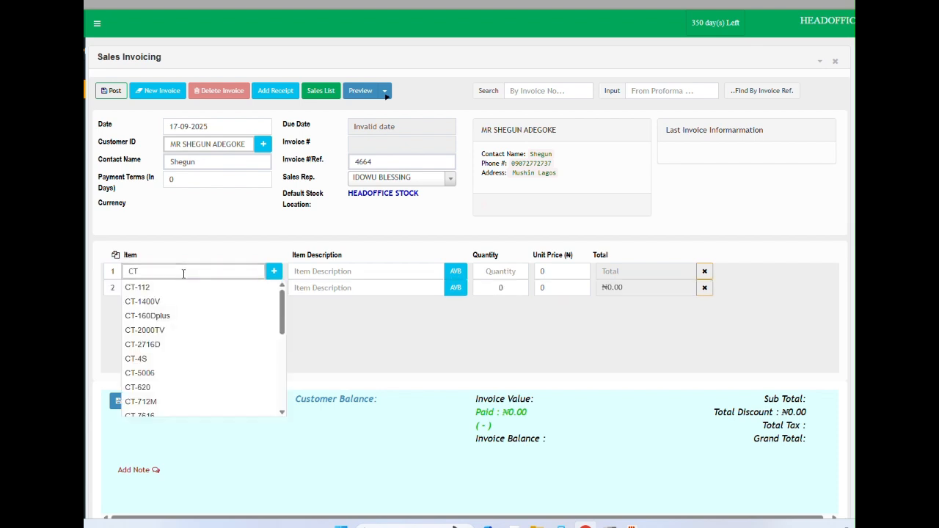
click(175, 317)
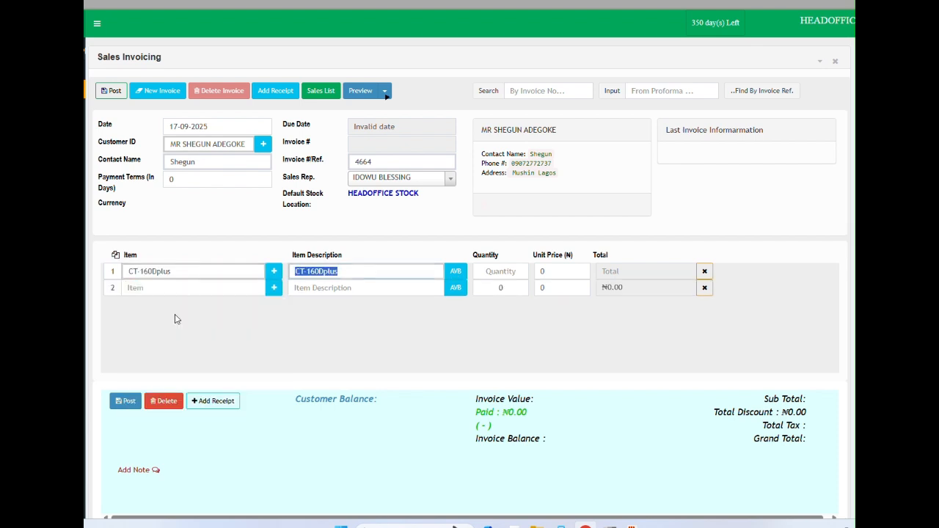
text(2)
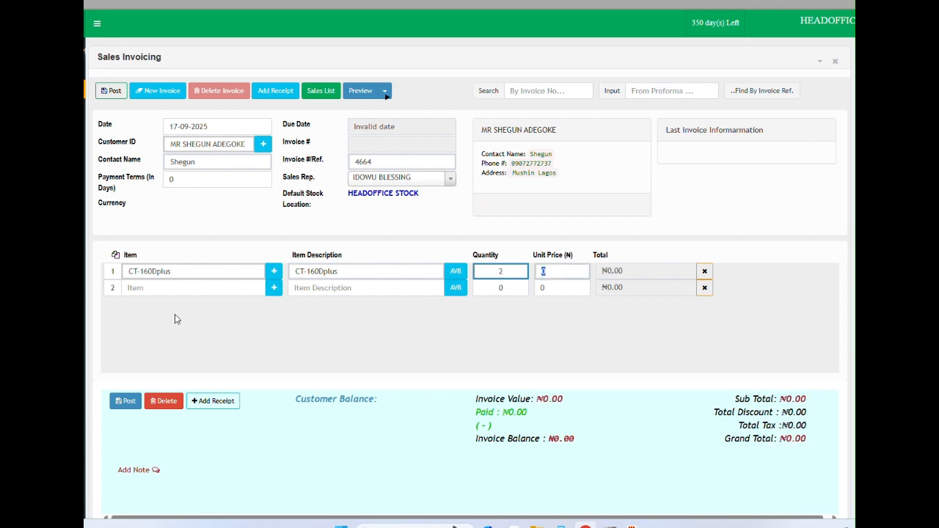
key(Tab)
text(15)
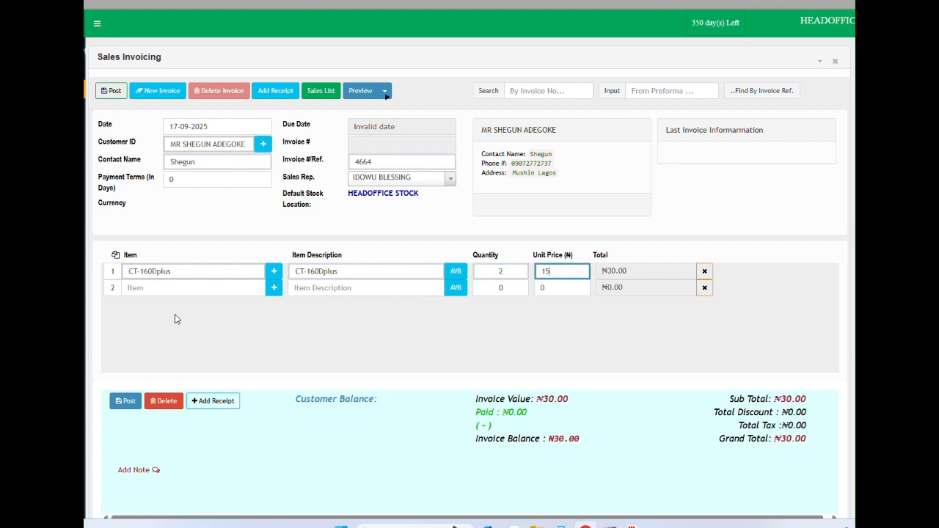
text(000)
key(Tab)
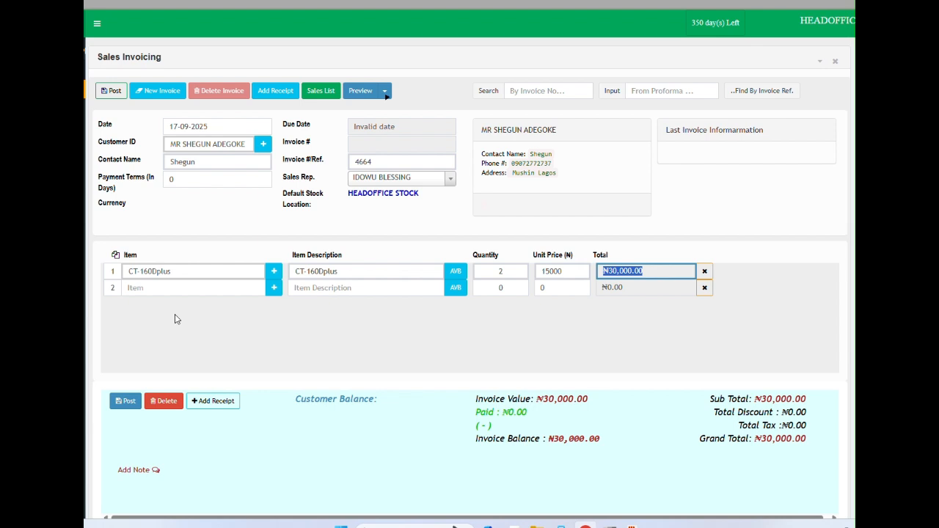
key(Tab)
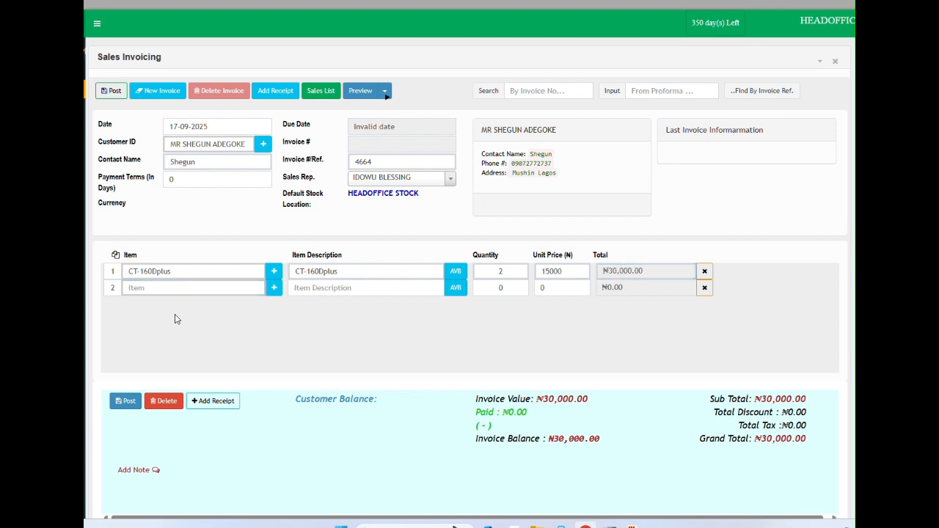
Step: Add the second line: 3 × CT-712M at 3500, bringing the total to ₦40,500
text(CT)
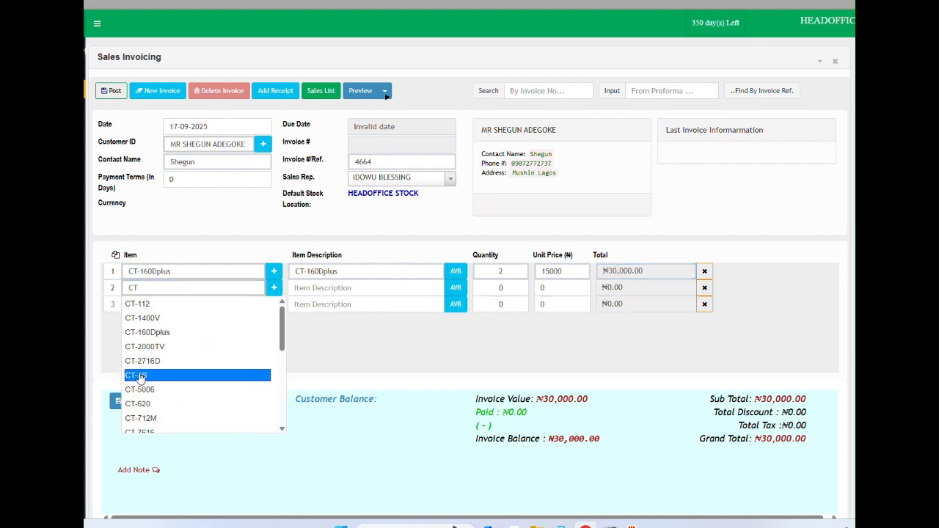
click(159, 420)
key(Tab)
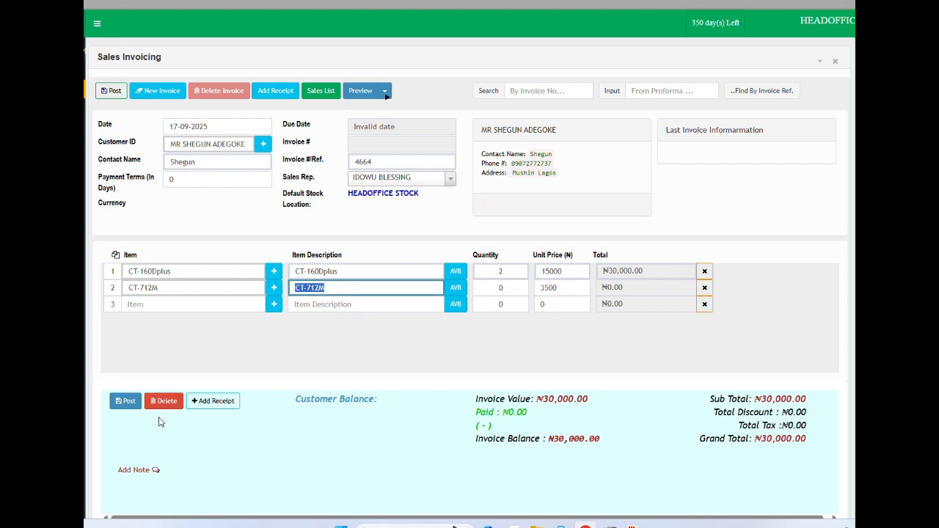
key(Tab)
text(3)
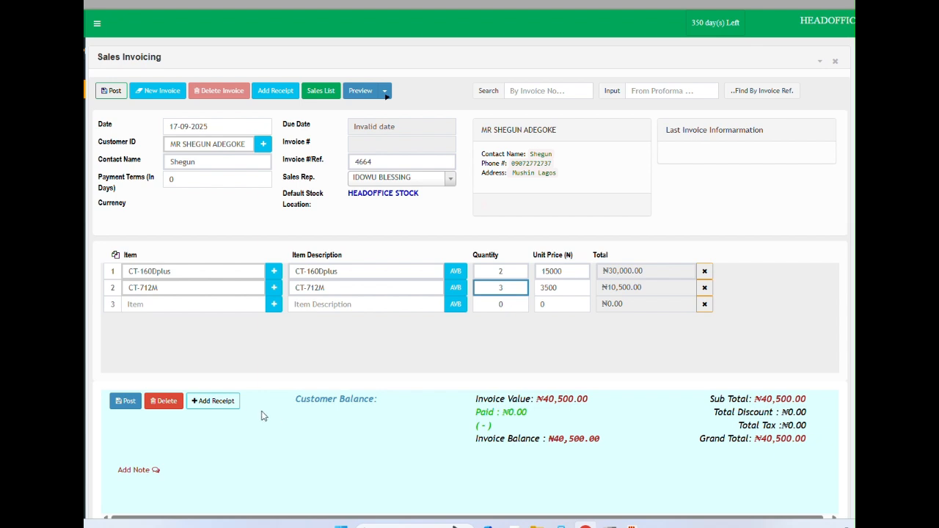
Step: Add a 30000 CASH receipt into CASH ON HAND, leaving a ₦10,500 balance
click(221, 406)
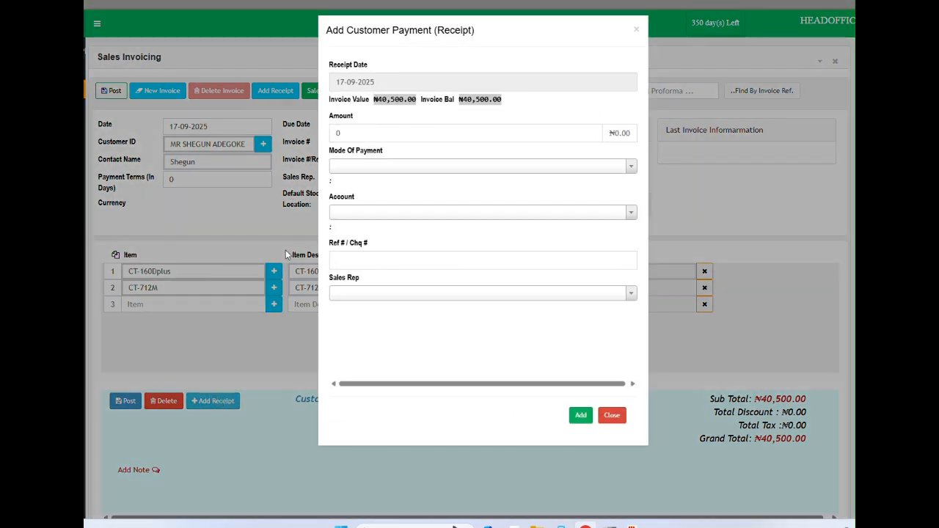
click(338, 133)
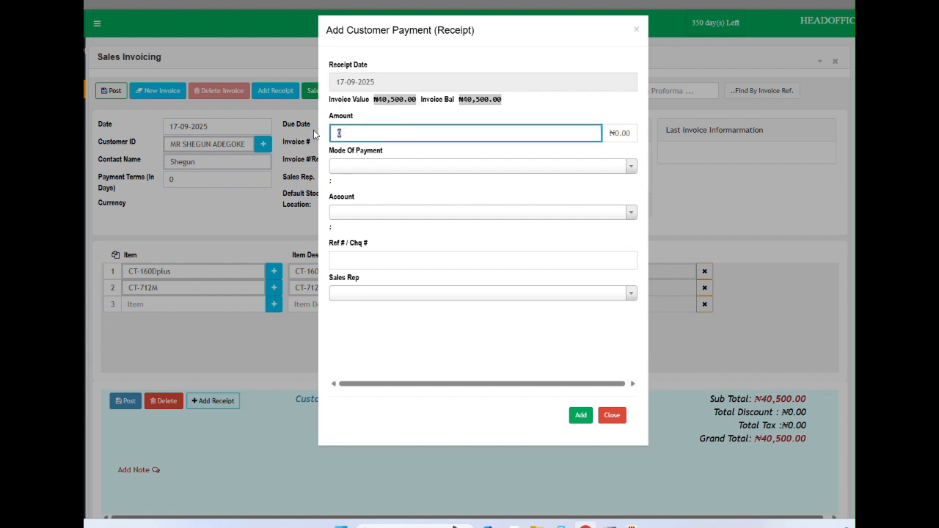
text(30000)
click(374, 167)
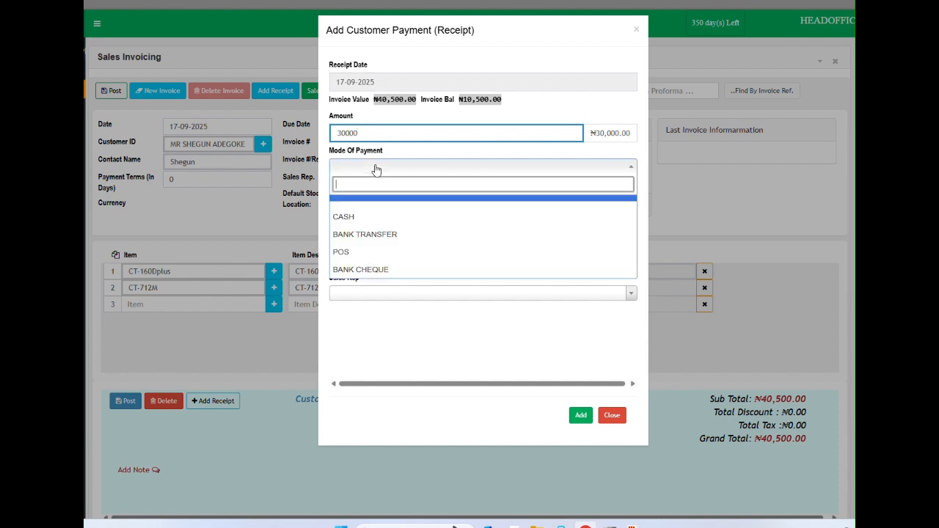
click(351, 217)
click(354, 214)
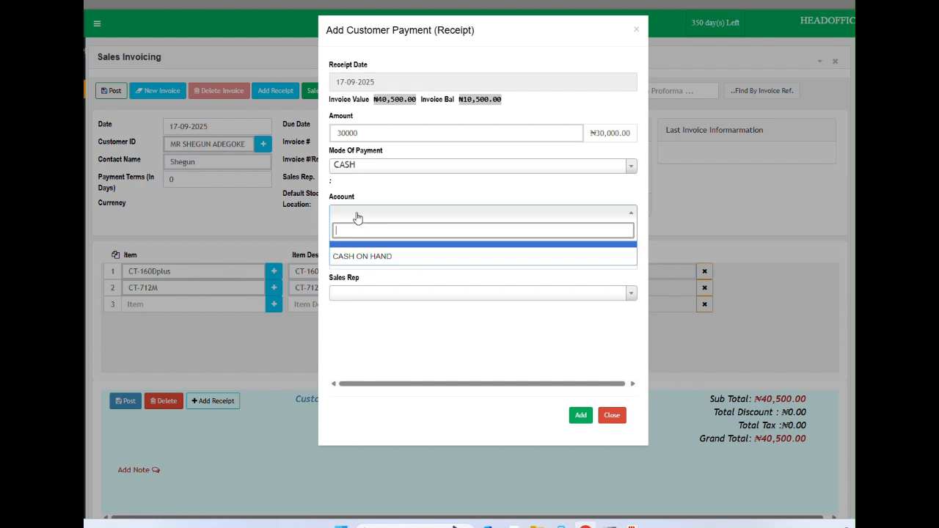
click(359, 261)
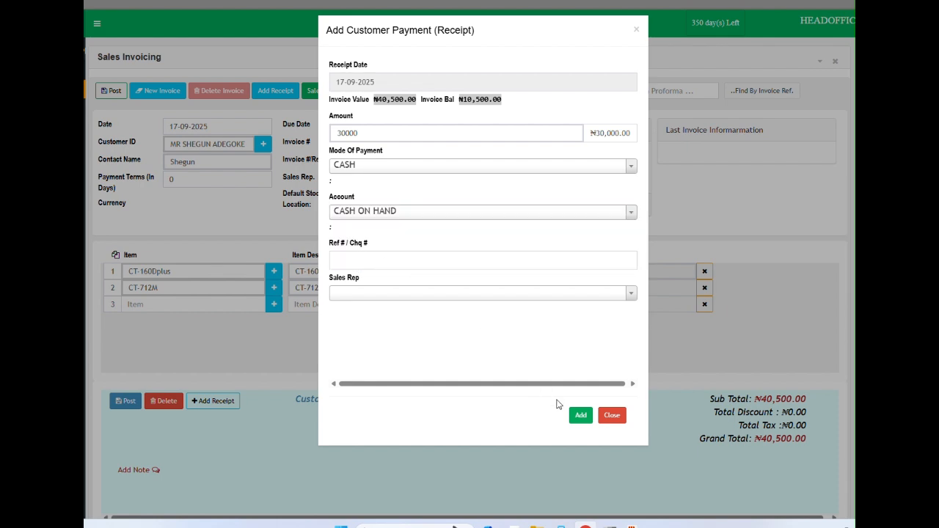
click(580, 415)
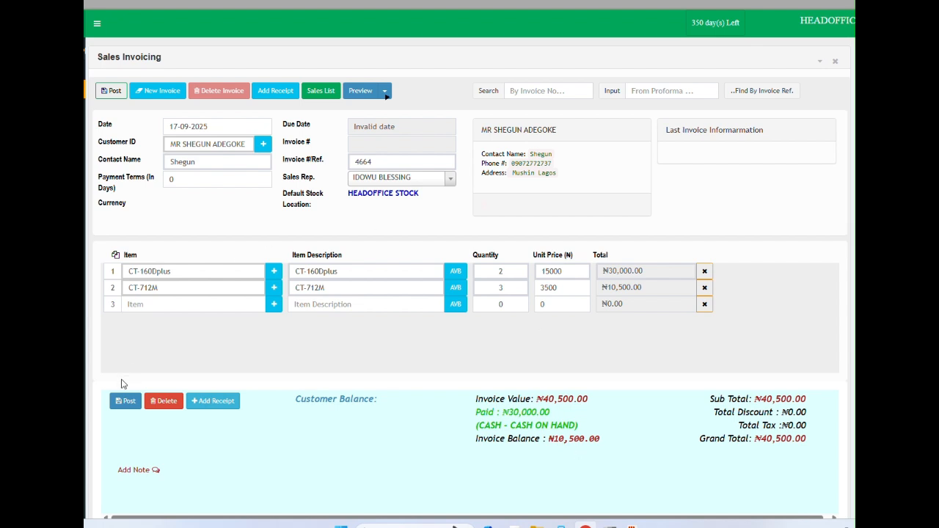
Step: Post the invoice, which is rejected for insufficient stock on lines 1 and 2
click(124, 402)
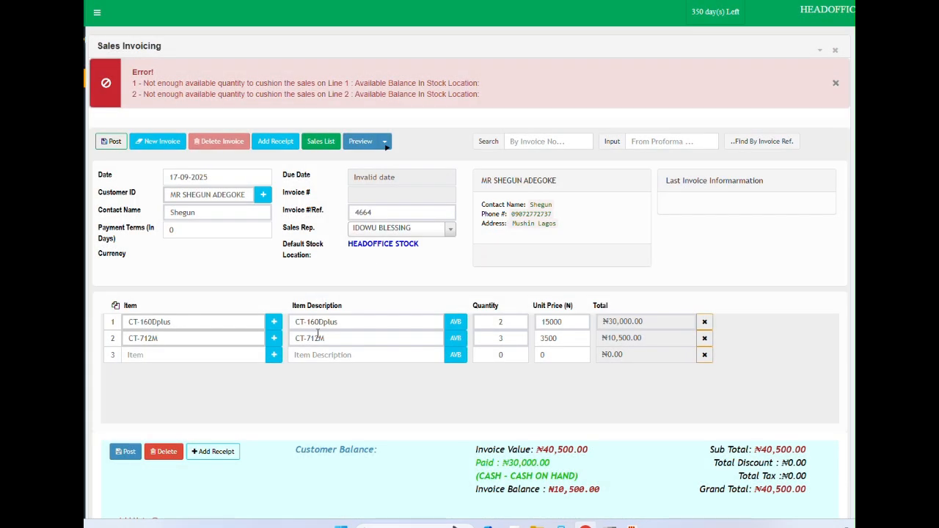
click(318, 338)
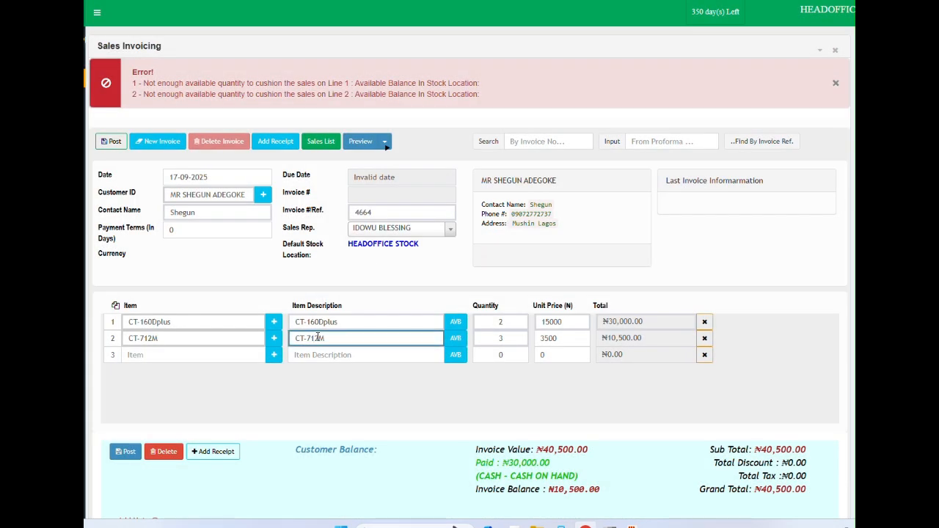